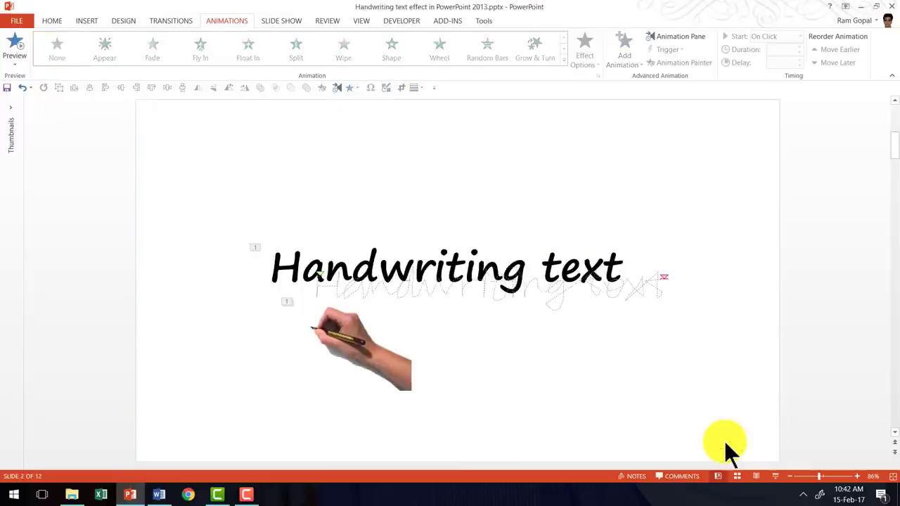
On slide 3, select the 'Handwriting text' title and confirm its font is Segoe Print
{"action": "scroll", "coordinate": [724, 441], "scroll_direction": "down", "scroll_amount": 1}
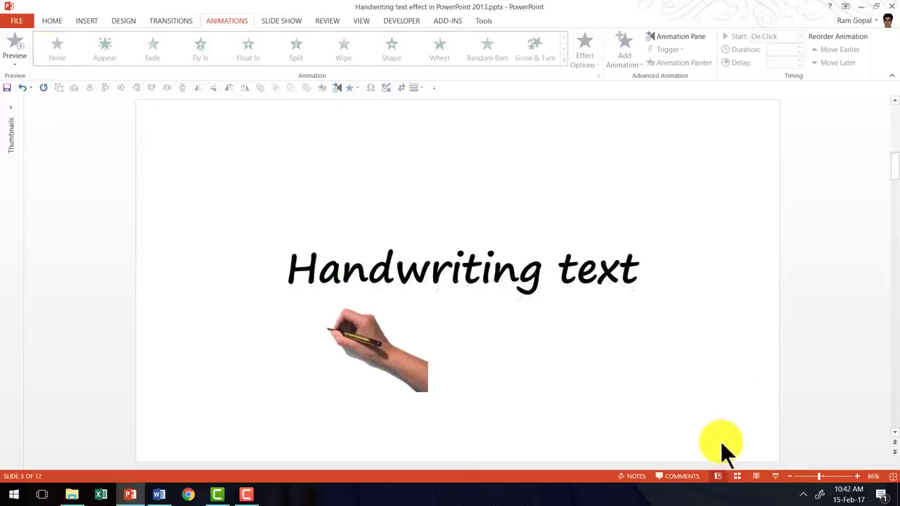
{"action": "left_click", "coordinate": [509, 270]}
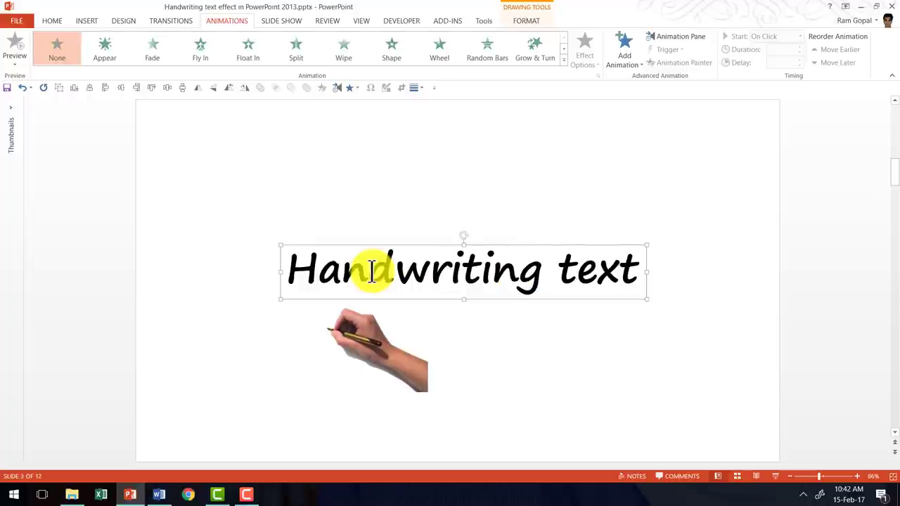
{"action": "left_click_drag", "start_coordinate": [289, 268], "coordinate": [635, 272]}
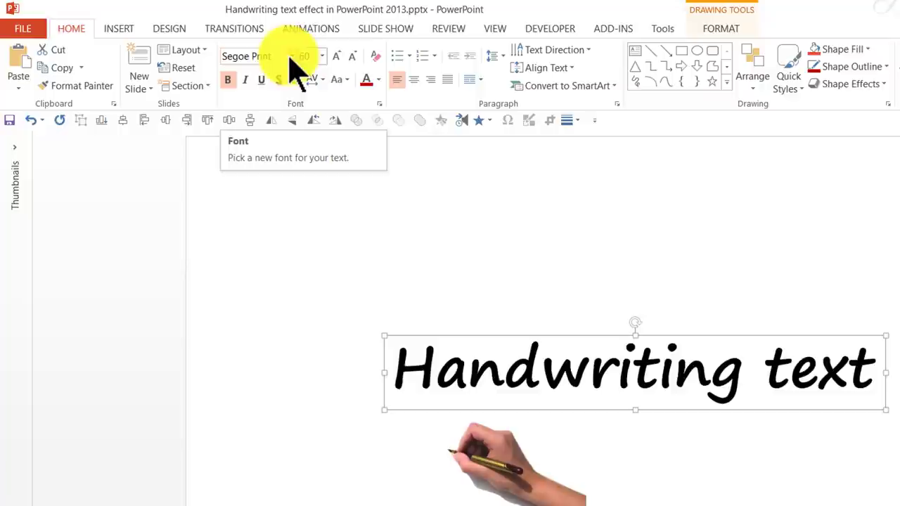
{"action": "left_click", "coordinate": [297, 57]}
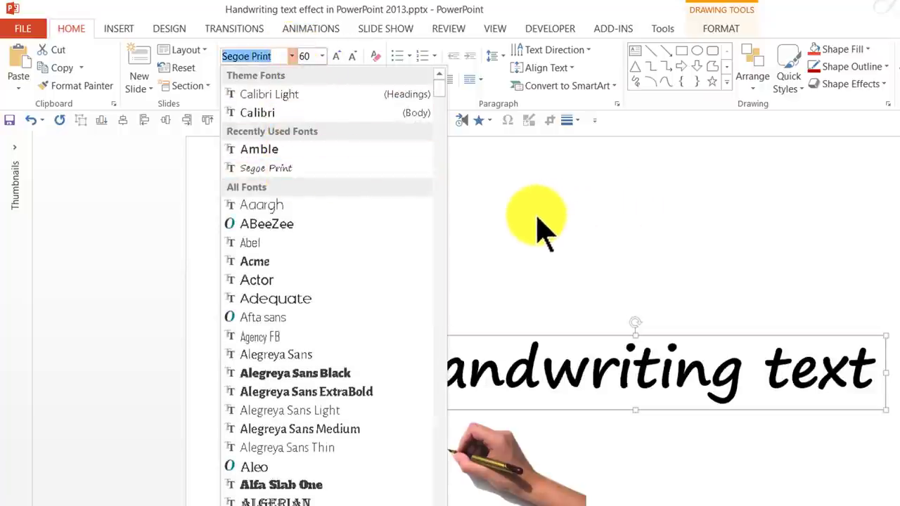
{"action": "left_click", "coordinate": [676, 371]}
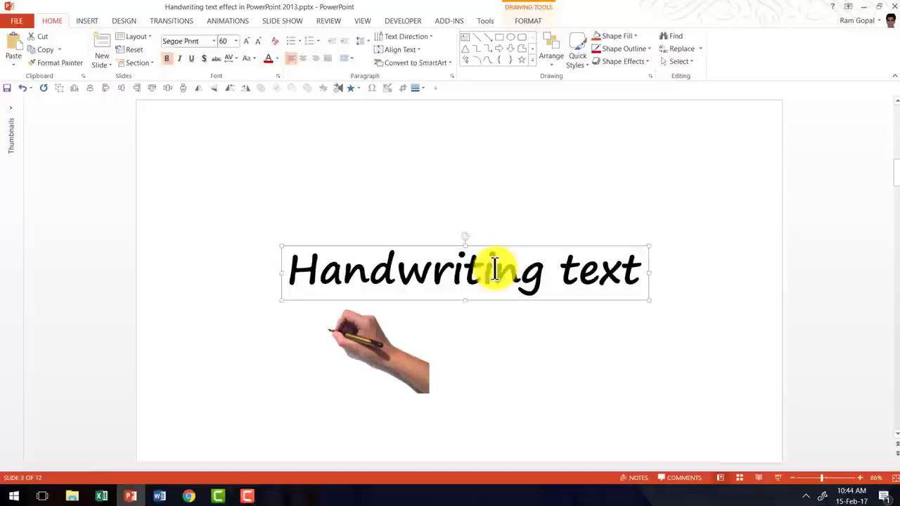
{"action": "key", "text": "Tab"}
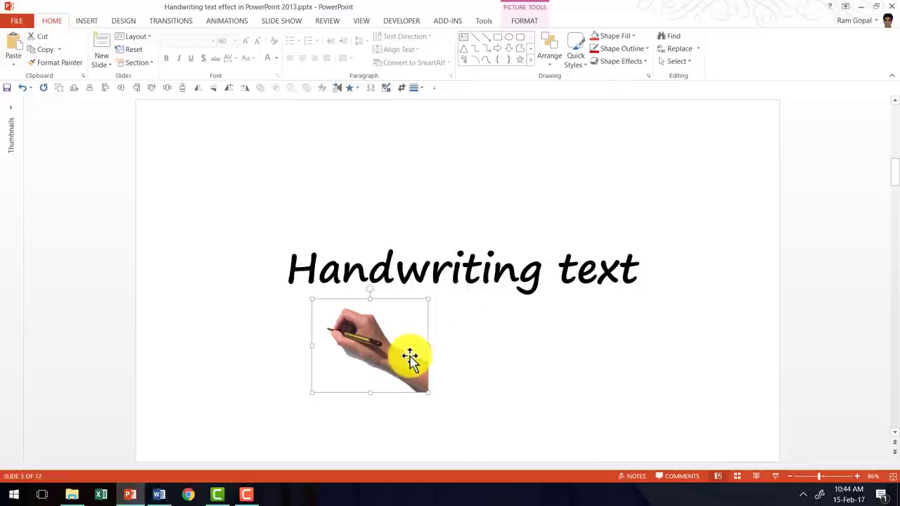
Show the Animation Pane and apply a Fade entrance to the 'Handwriting text' title
{"action": "left_click", "coordinate": [231, 21]}
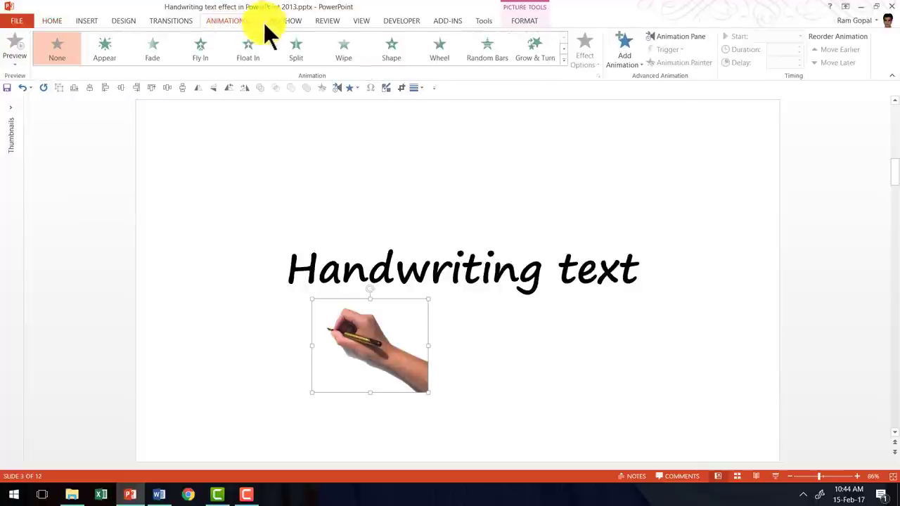
{"action": "left_click", "coordinate": [673, 35]}
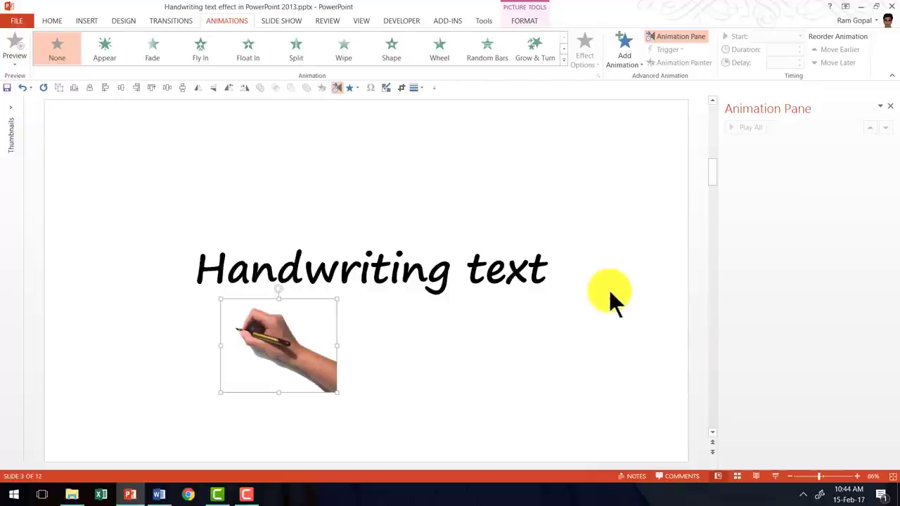
{"action": "left_click", "coordinate": [373, 271]}
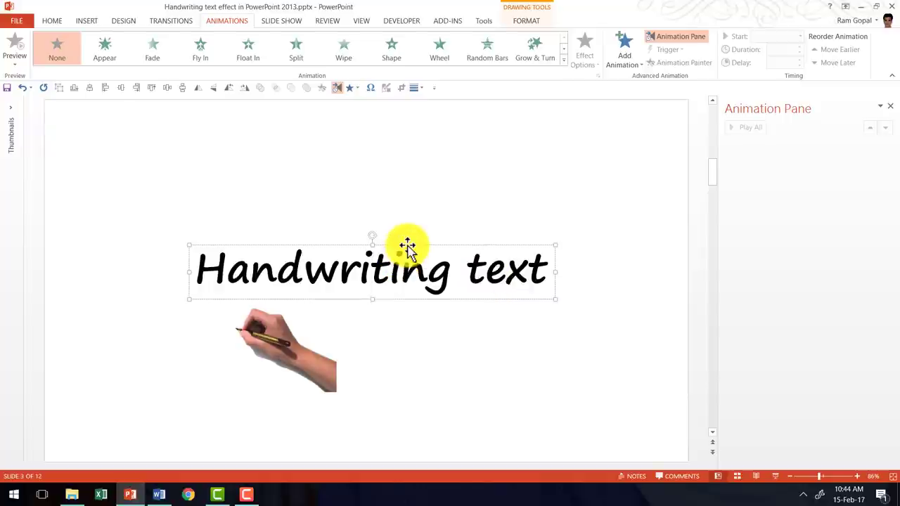
{"action": "left_click_drag", "start_coordinate": [200, 266], "coordinate": [522, 264]}
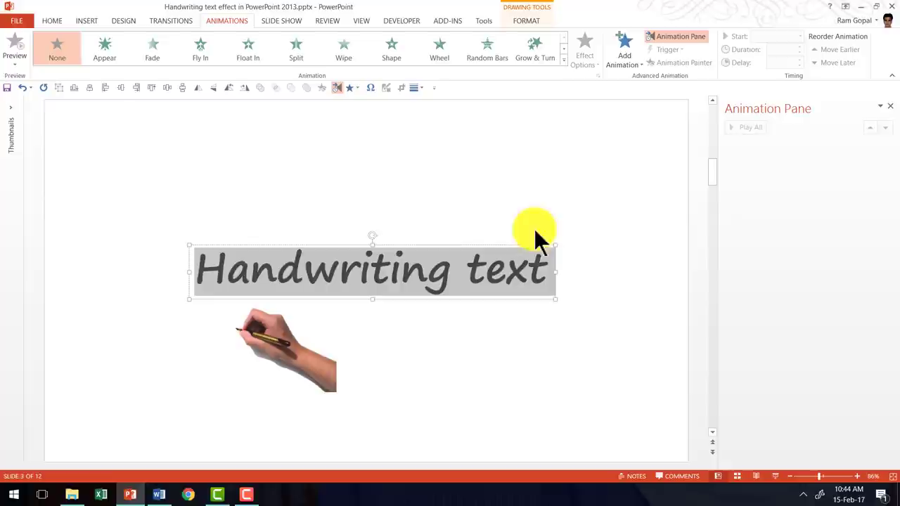
{"action": "left_click", "coordinate": [150, 54]}
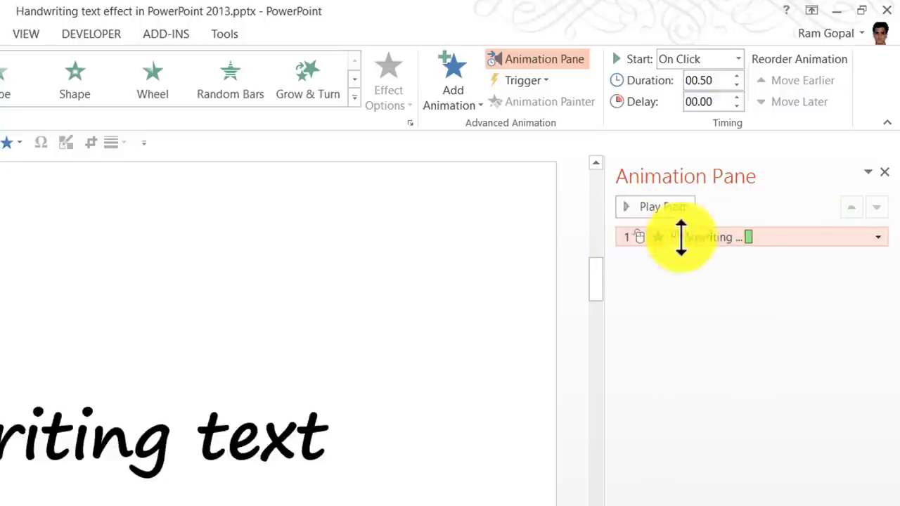
Make the title's Fade animate text By letter with a 100% delay between letters
{"action": "left_click", "coordinate": [881, 237]}
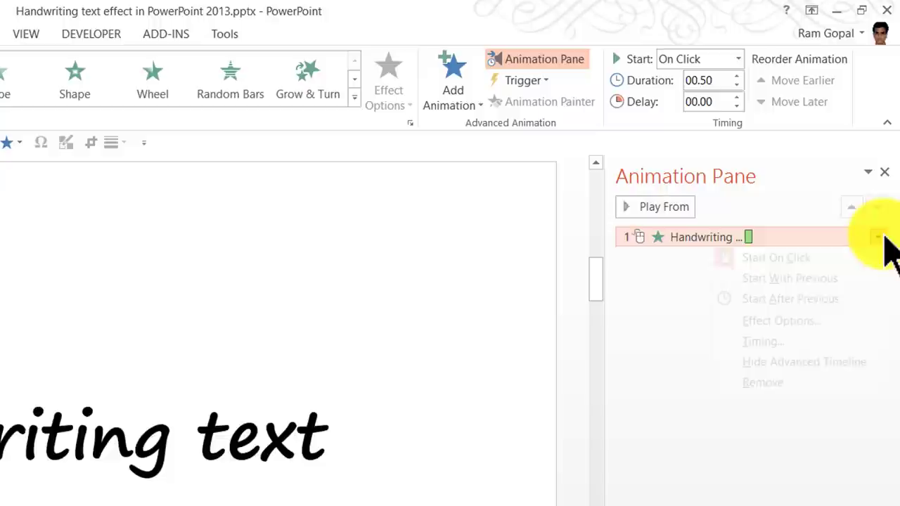
{"action": "left_click", "coordinate": [774, 321]}
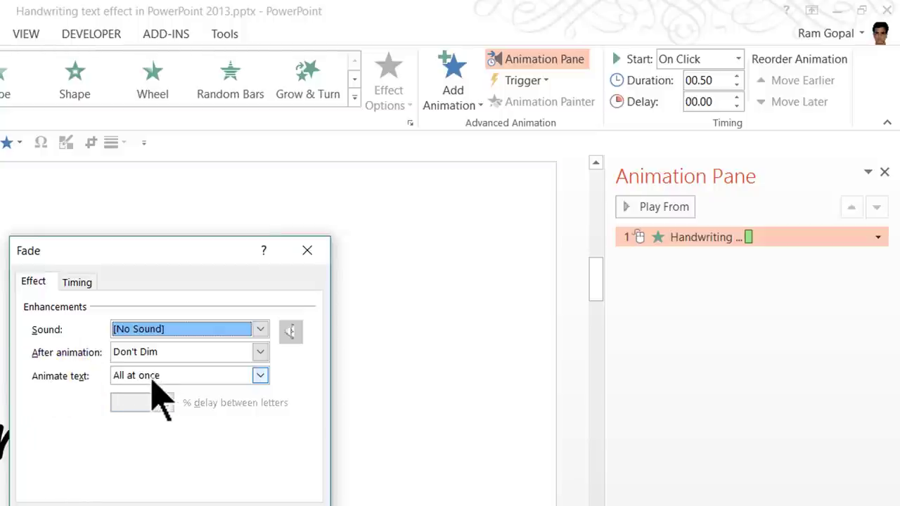
{"action": "left_click", "coordinate": [227, 376]}
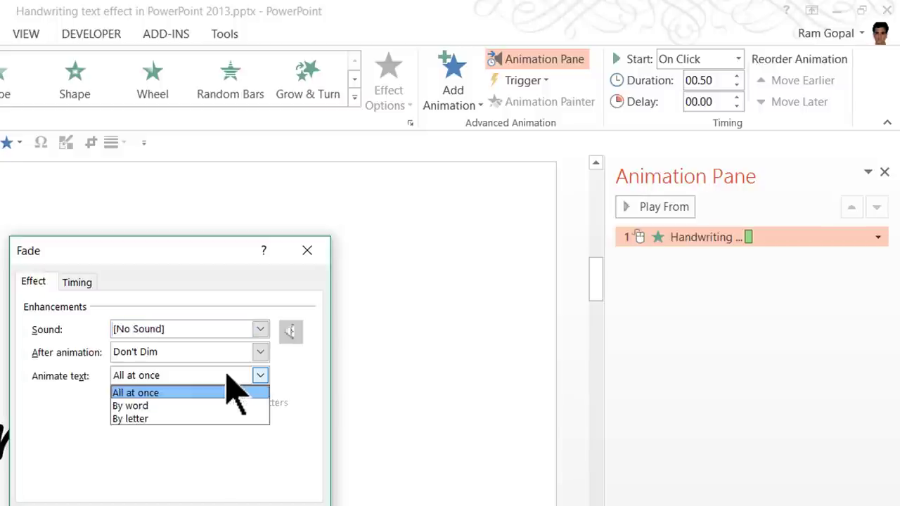
{"action": "left_click", "coordinate": [132, 419]}
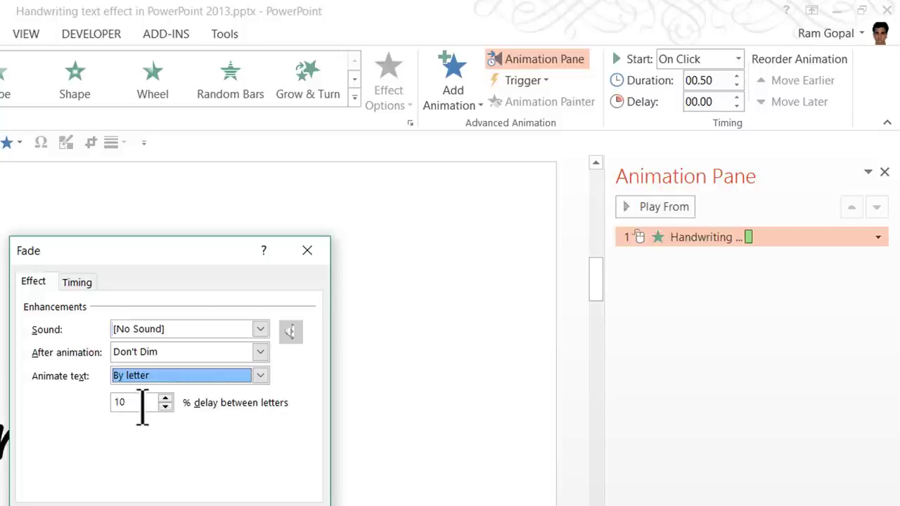
{"action": "left_click_drag", "start_coordinate": [141, 404], "coordinate": [92, 400]}
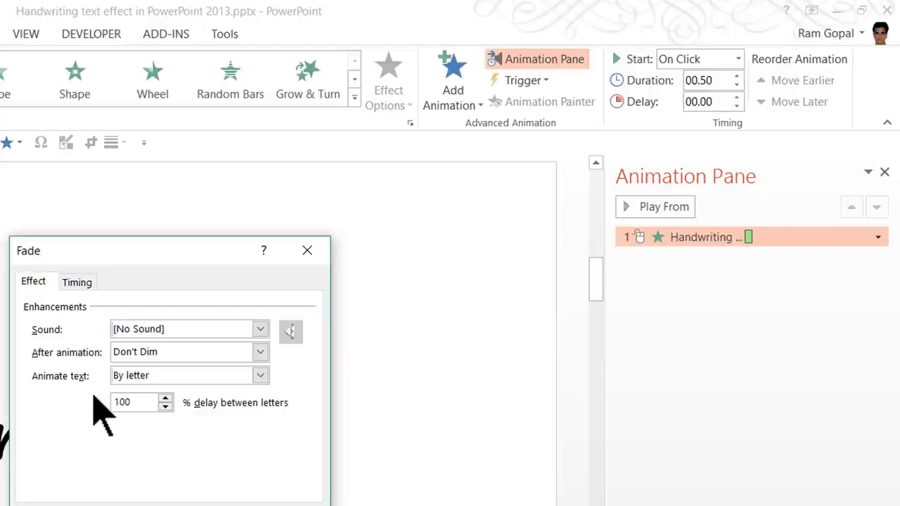
{"action": "type", "text": "100"}
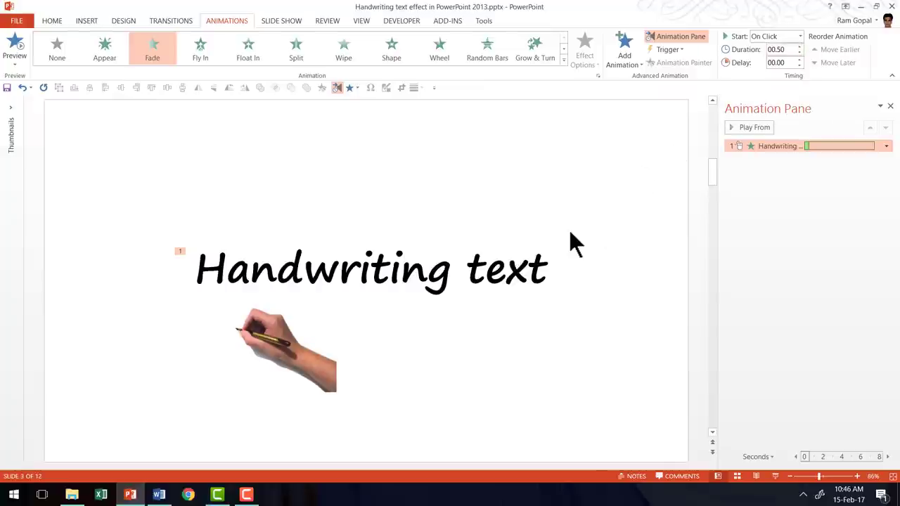
Select the hand-and-pen picture below the title once the Fade settings are confirmed
{"action": "left_click", "coordinate": [269, 339]}
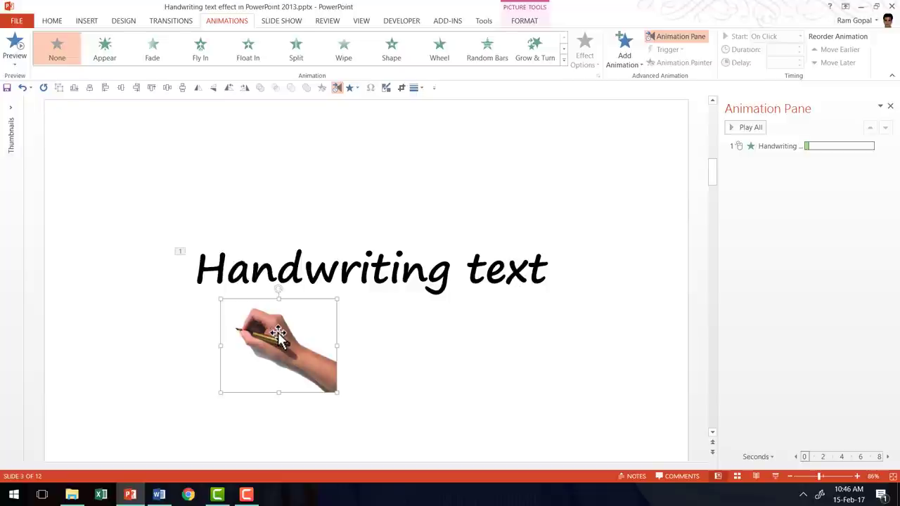
Choose a Custom Path motion for the hand picture, close the Animation Pane and zoom to about 148%
{"action": "left_click", "coordinate": [563, 59]}
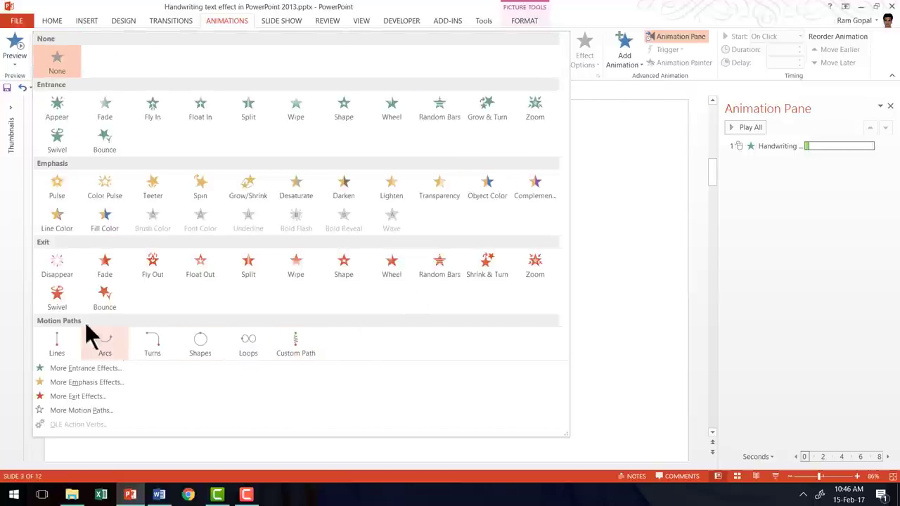
{"action": "left_click", "coordinate": [296, 346]}
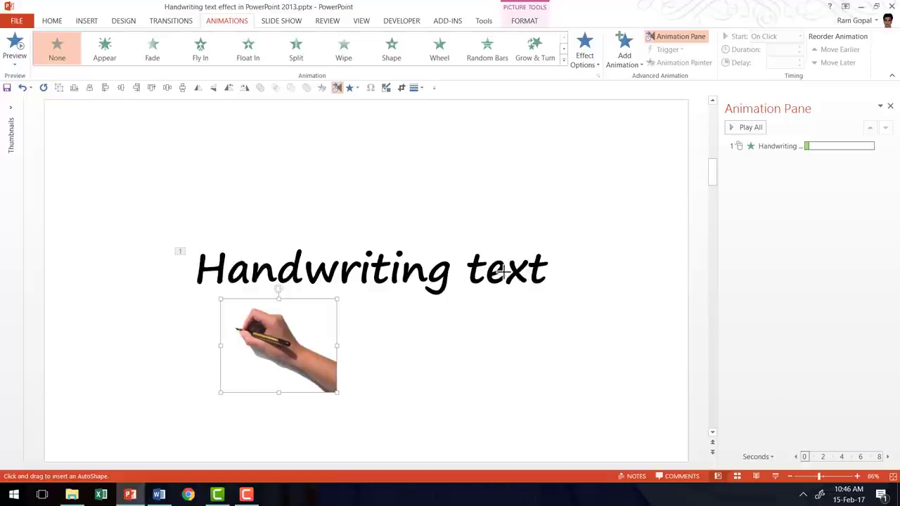
{"action": "left_click_drag", "start_coordinate": [820, 477], "coordinate": [834, 478]}
{"action": "left_click", "coordinate": [825, 477]}
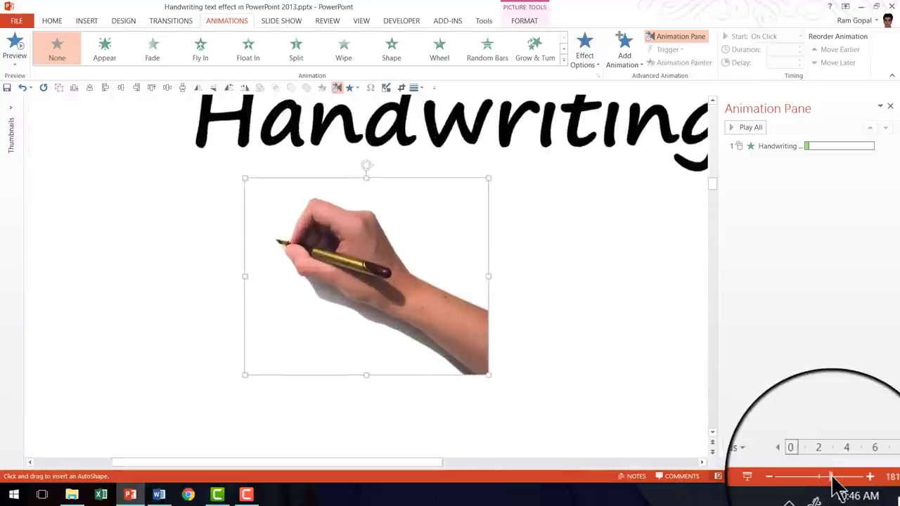
{"action": "left_click", "coordinate": [889, 103]}
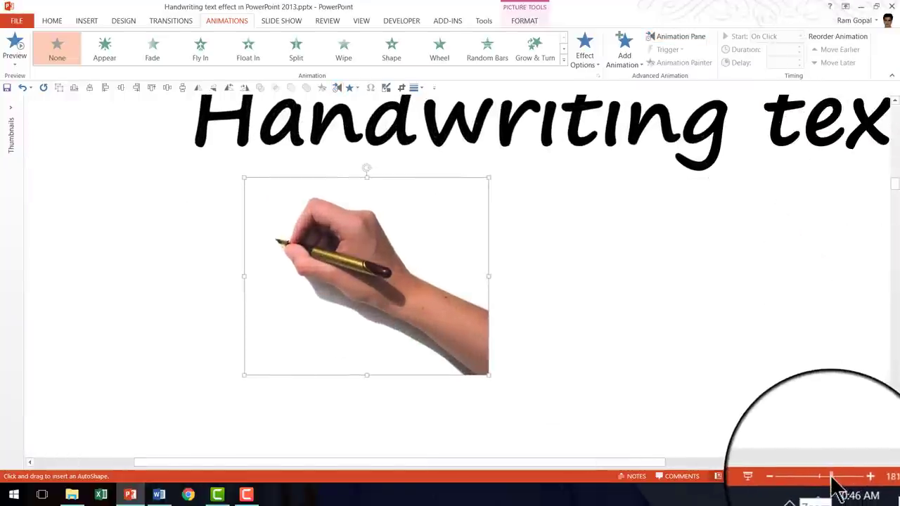
{"action": "left_click_drag", "start_coordinate": [833, 478], "coordinate": [828, 478]}
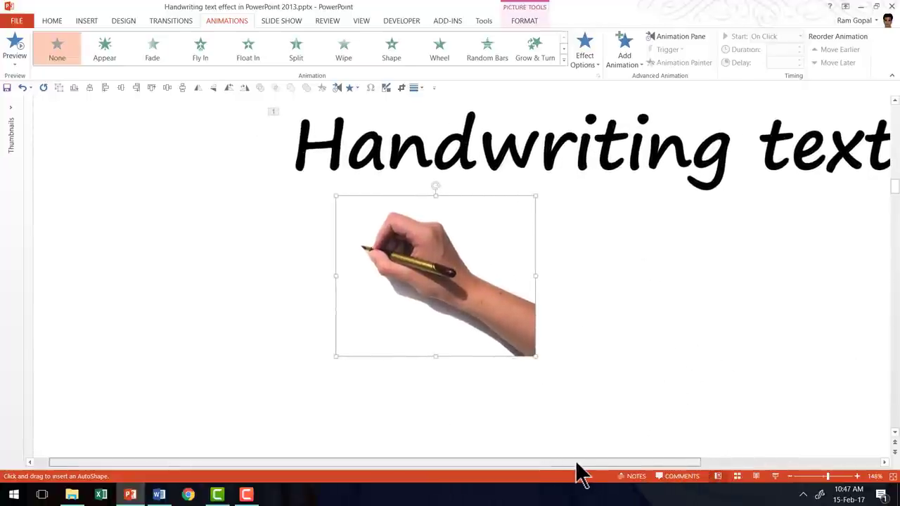
{"action": "left_click_drag", "start_coordinate": [576, 464], "coordinate": [623, 464]}
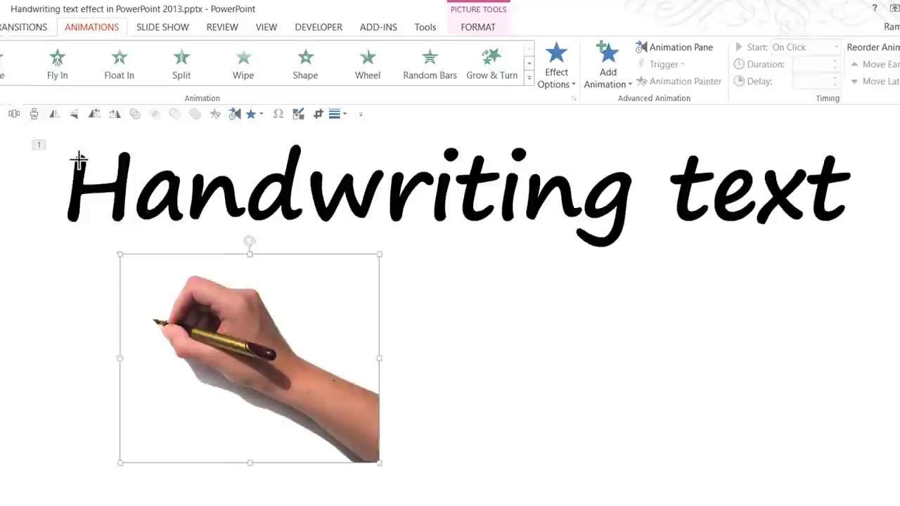
Draw the hand's freeform motion path over 'Handwriting text' from H to t
{"action": "mouse_move", "coordinate": [31, 232]}
{"action": "left_mouse_down"}
{"action": "mouse_move", "coordinate": [34, 201]}
{"action": "mouse_move", "coordinate": [83, 184]}
{"action": "mouse_move", "coordinate": [85, 171]}
{"action": "mouse_move", "coordinate": [80, 227]}
{"action": "mouse_move", "coordinate": [130, 187]}
{"action": "mouse_move", "coordinate": [100, 222]}
{"action": "mouse_move", "coordinate": [129, 217]}
{"action": "mouse_move", "coordinate": [131, 189]}
{"action": "mouse_move", "coordinate": [135, 232]}
{"action": "mouse_move", "coordinate": [165, 193]}
{"action": "mouse_move", "coordinate": [161, 221]}
{"action": "mouse_move", "coordinate": [185, 192]}
{"action": "mouse_move", "coordinate": [204, 222]}
{"action": "mouse_move", "coordinate": [261, 185]}
{"action": "mouse_move", "coordinate": [222, 204]}
{"action": "mouse_move", "coordinate": [246, 225]}
{"action": "mouse_move", "coordinate": [262, 160]}
{"action": "mouse_move", "coordinate": [258, 201]}
{"action": "mouse_move", "coordinate": [267, 228]}
{"action": "mouse_move", "coordinate": [292, 191]}
{"action": "mouse_move", "coordinate": [301, 226]}
{"action": "mouse_move", "coordinate": [320, 188]}
{"action": "mouse_move", "coordinate": [335, 219]}
{"action": "mouse_move", "coordinate": [357, 187]}
{"action": "mouse_move", "coordinate": [394, 192]}
{"action": "mouse_move", "coordinate": [382, 187]}
{"action": "mouse_move", "coordinate": [380, 227]}
{"action": "mouse_move", "coordinate": [406, 191]}
{"action": "mouse_move", "coordinate": [424, 189]}
{"action": "mouse_move", "coordinate": [426, 219]}
{"action": "mouse_move", "coordinate": [435, 163]}
{"action": "mouse_move", "coordinate": [432, 177]}
{"action": "mouse_move", "coordinate": [446, 191]}
{"action": "mouse_move", "coordinate": [526, 191]}
{"action": "mouse_move", "coordinate": [471, 169]}
{"action": "mouse_move", "coordinate": [457, 207]}
{"action": "mouse_move", "coordinate": [479, 233]}
{"action": "mouse_move", "coordinate": [501, 192]}
{"action": "mouse_move", "coordinate": [498, 226]}
{"action": "mouse_move", "coordinate": [508, 164]}
{"action": "mouse_move", "coordinate": [527, 237]}
{"action": "mouse_move", "coordinate": [551, 200]}
{"action": "mouse_move", "coordinate": [564, 225]}
{"action": "mouse_move", "coordinate": [614, 190]}
{"action": "mouse_move", "coordinate": [587, 226]}
{"action": "mouse_move", "coordinate": [621, 195]}
{"action": "mouse_move", "coordinate": [605, 246]}
{"action": "mouse_move", "coordinate": [581, 255]}
{"action": "mouse_move", "coordinate": [578, 244]}
{"action": "mouse_move", "coordinate": [689, 197]}
{"action": "mouse_move", "coordinate": [693, 171]}
{"action": "mouse_move", "coordinate": [690, 227]}
{"action": "mouse_move", "coordinate": [711, 224]}
{"action": "mouse_move", "coordinate": [676, 190]}
{"action": "mouse_move", "coordinate": [719, 187]}
{"action": "mouse_move", "coordinate": [721, 217]}
{"action": "mouse_move", "coordinate": [750, 201]}
{"action": "mouse_move", "coordinate": [751, 189]}
{"action": "mouse_move", "coordinate": [724, 223]}
{"action": "mouse_move", "coordinate": [752, 220]}
{"action": "mouse_move", "coordinate": [775, 189]}
{"action": "mouse_move", "coordinate": [798, 227]}
{"action": "mouse_move", "coordinate": [804, 189]}
{"action": "mouse_move", "coordinate": [766, 239]}
{"action": "mouse_move", "coordinate": [839, 176]}
{"action": "mouse_move", "coordinate": [831, 221]}
{"action": "mouse_move", "coordinate": [853, 221]}
{"action": "mouse_move", "coordinate": [820, 189]}
{"action": "mouse_move", "coordinate": [858, 183]}
{"action": "left_mouse_up"}
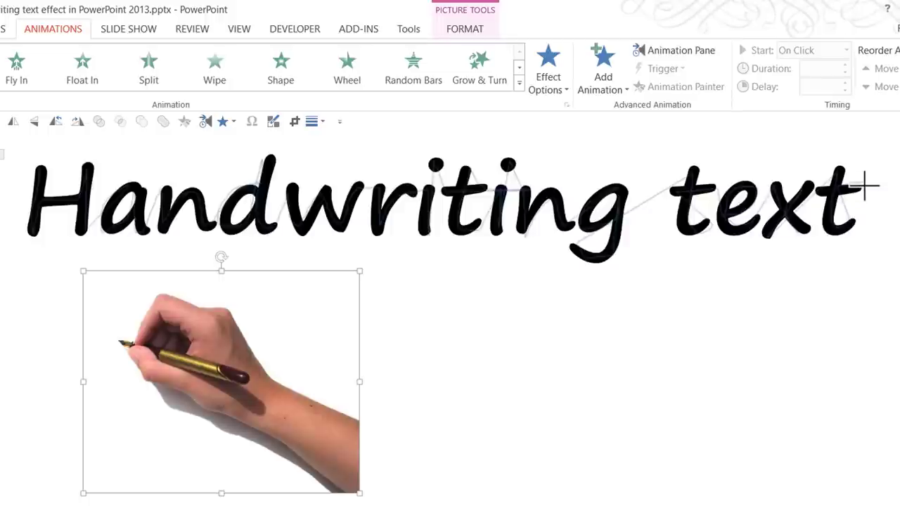
{"action": "left_click_drag", "start_coordinate": [867, 186], "coordinate": [865, 187]}
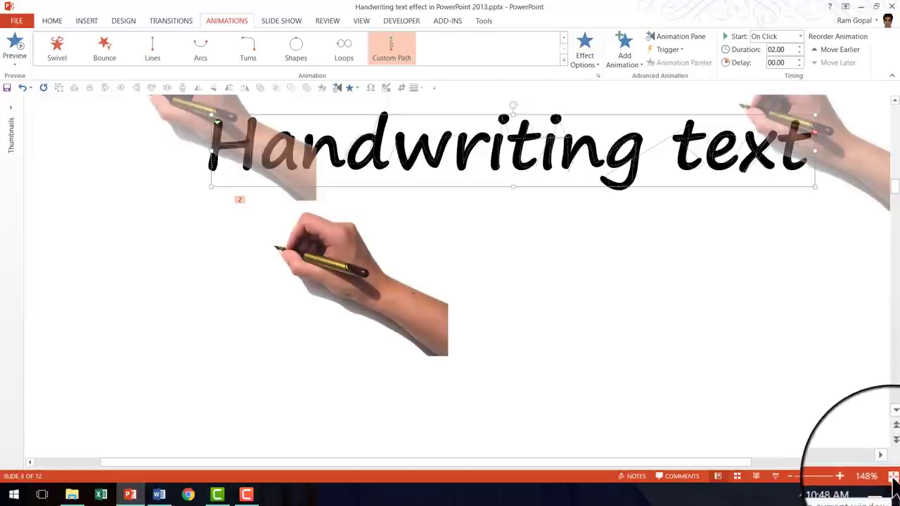
Fit slide 3 to the window to show the hand's entire motion path
{"action": "left_click", "coordinate": [893, 476]}
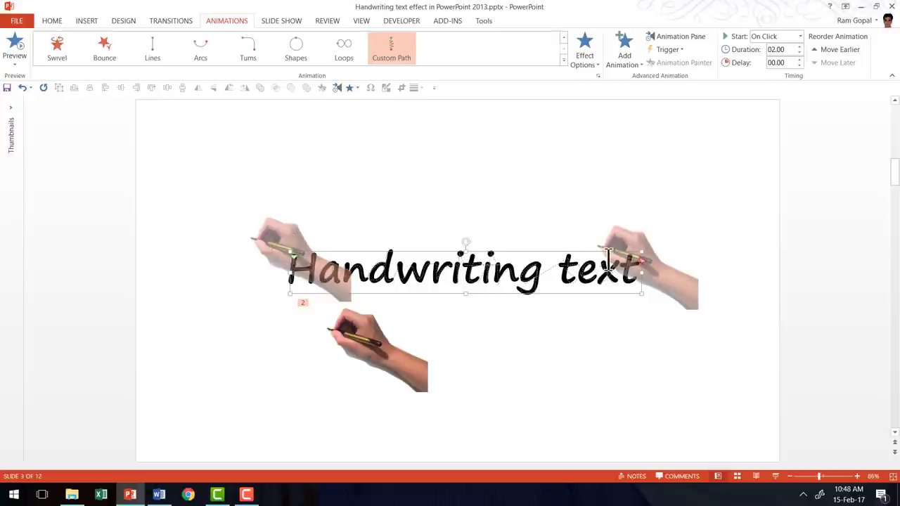
Nudge the hand-and-pen picture down and right, carrying its motion path along
{"action": "left_click", "coordinate": [373, 355]}
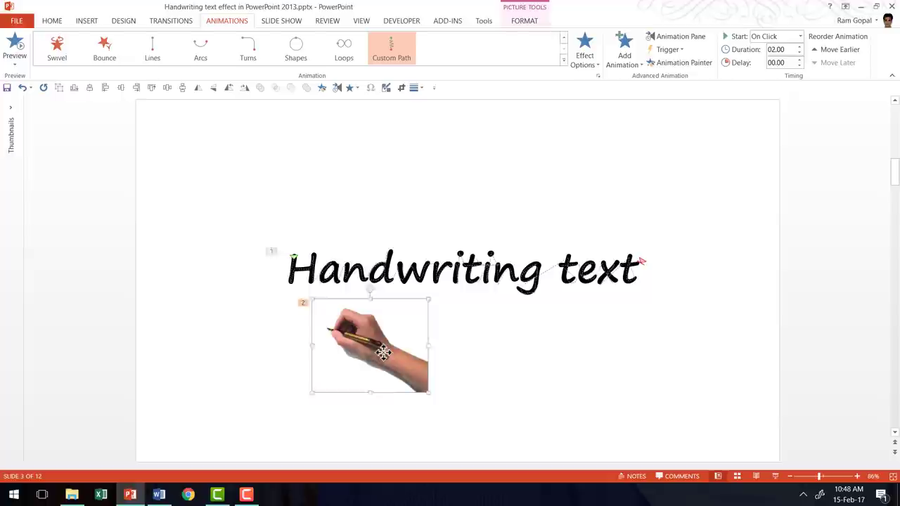
{"action": "left_click_drag", "start_coordinate": [383, 351], "coordinate": [391, 361]}
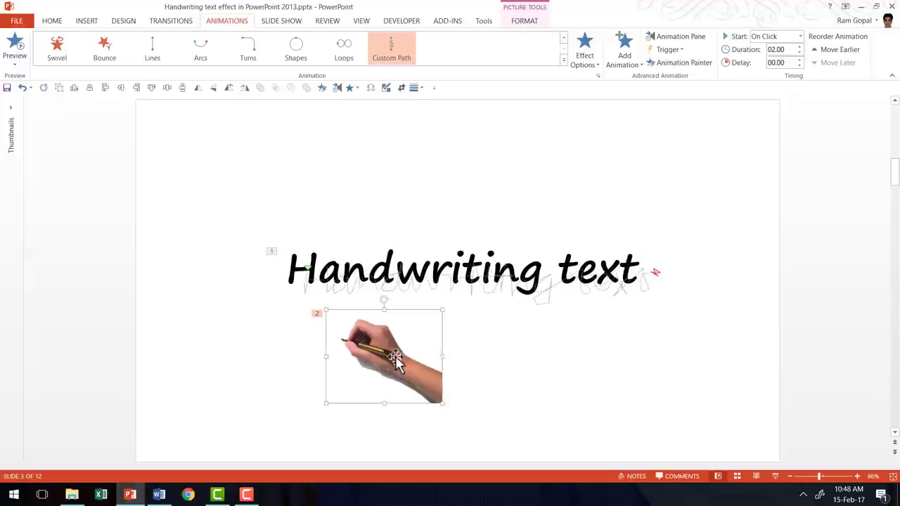
Set the hand picture's motion path duration to 7.5 seconds in the Animation Pane
{"action": "left_click", "coordinate": [674, 38]}
{"action": "left_click", "coordinate": [464, 259]}
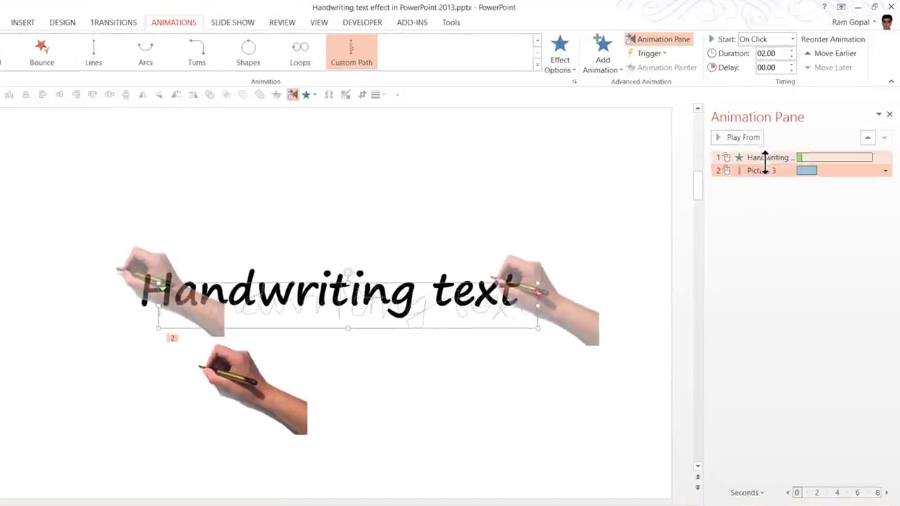
{"action": "left_click", "coordinate": [754, 62]}
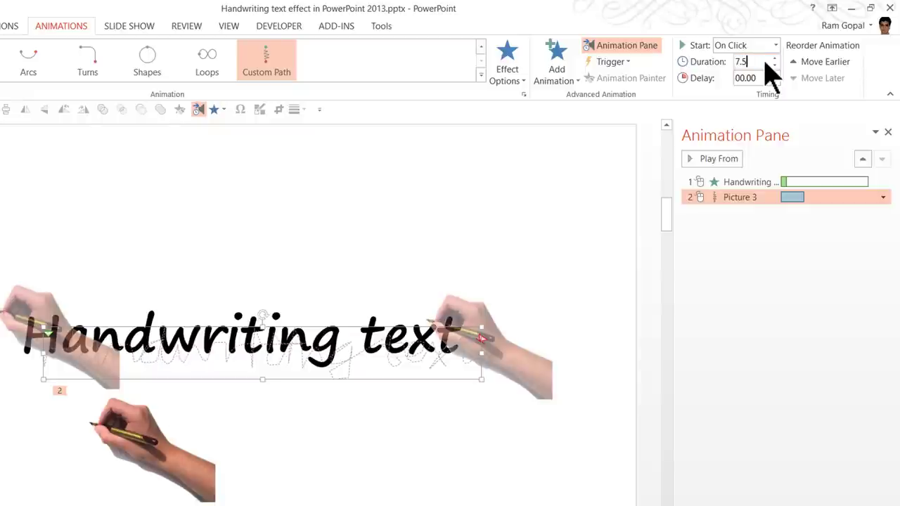
{"action": "key", "text": "Return"}
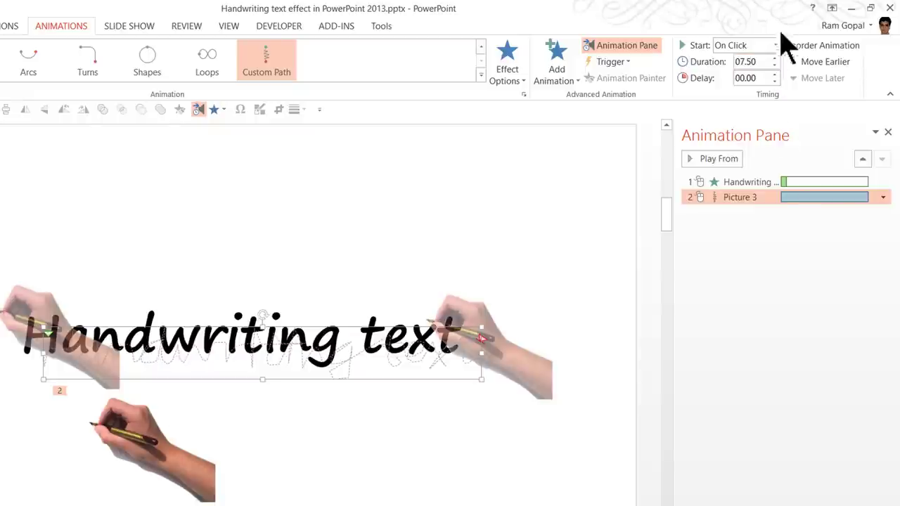
Set Smooth start and Smooth end of the Picture 3 motion path to 0 sec
{"action": "left_click", "coordinate": [883, 198]}
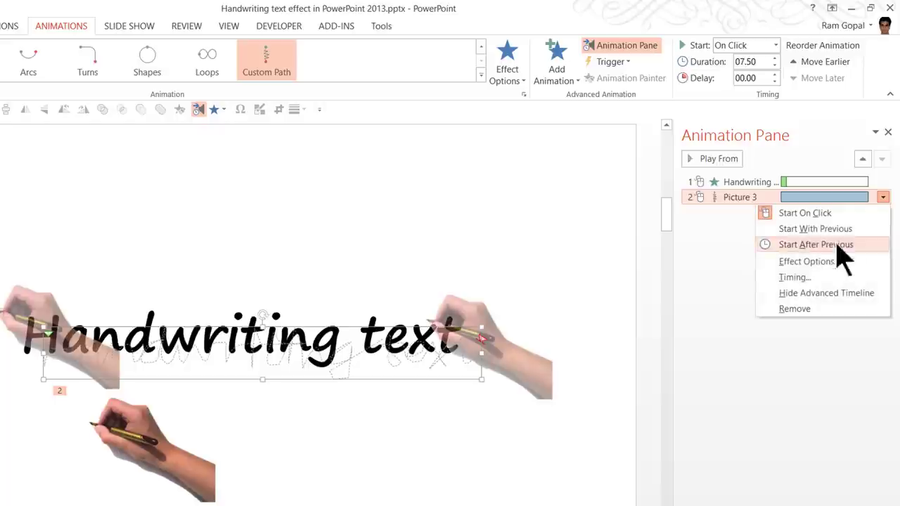
{"action": "left_click", "coordinate": [825, 263]}
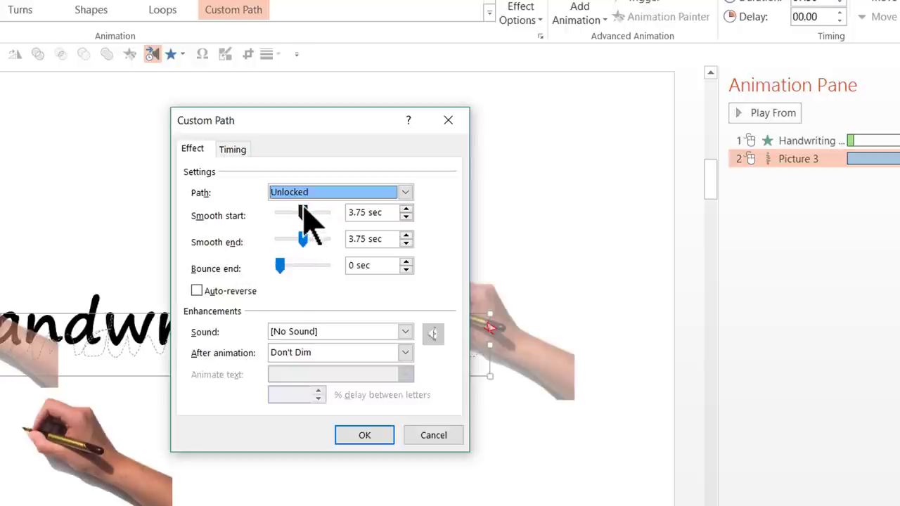
{"action": "left_click_drag", "start_coordinate": [303, 210], "coordinate": [274, 211]}
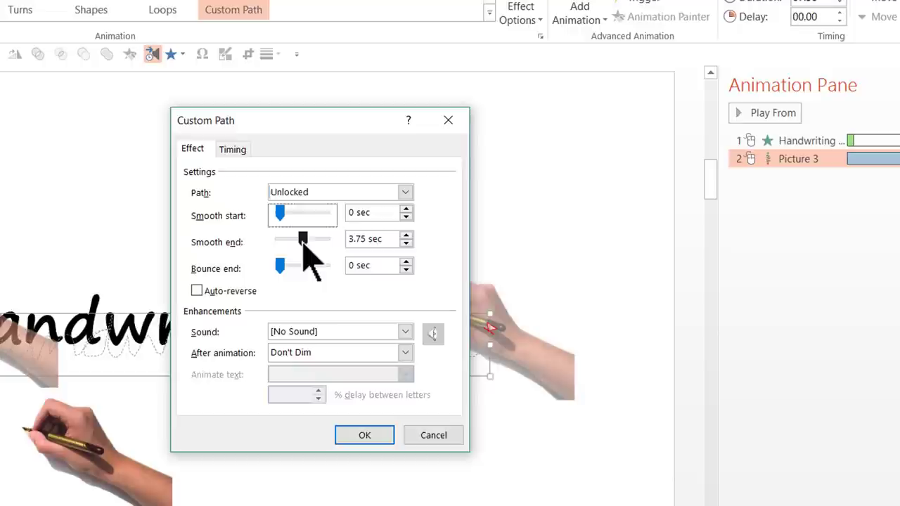
{"action": "left_click_drag", "start_coordinate": [302, 241], "coordinate": [277, 241]}
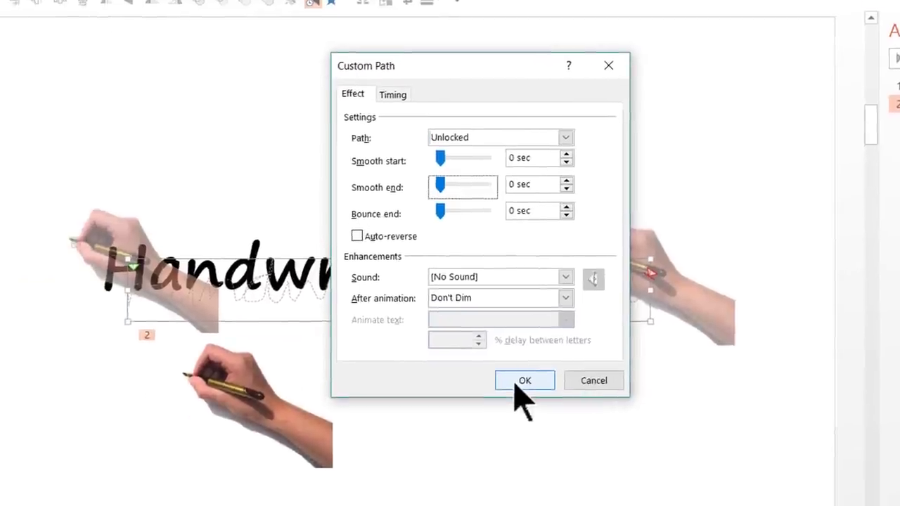
{"action": "left_click", "coordinate": [357, 436]}
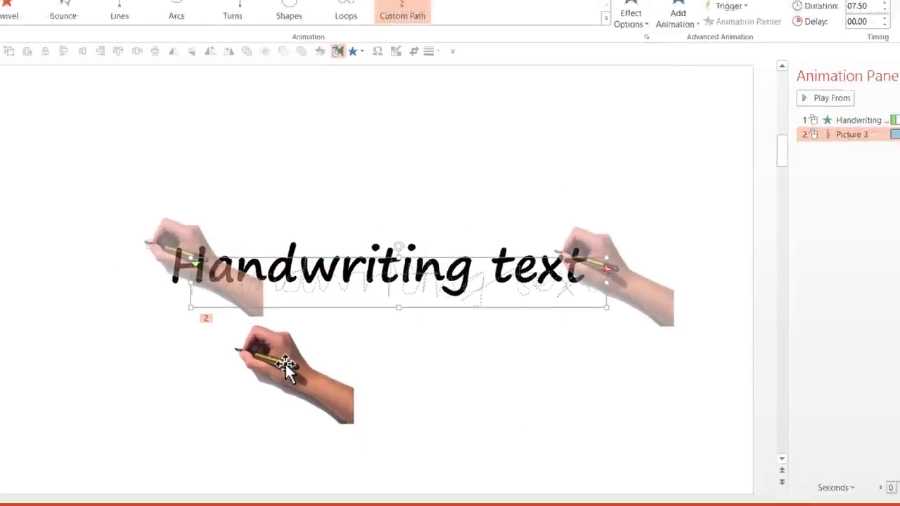
{"action": "left_click", "coordinate": [304, 371]}
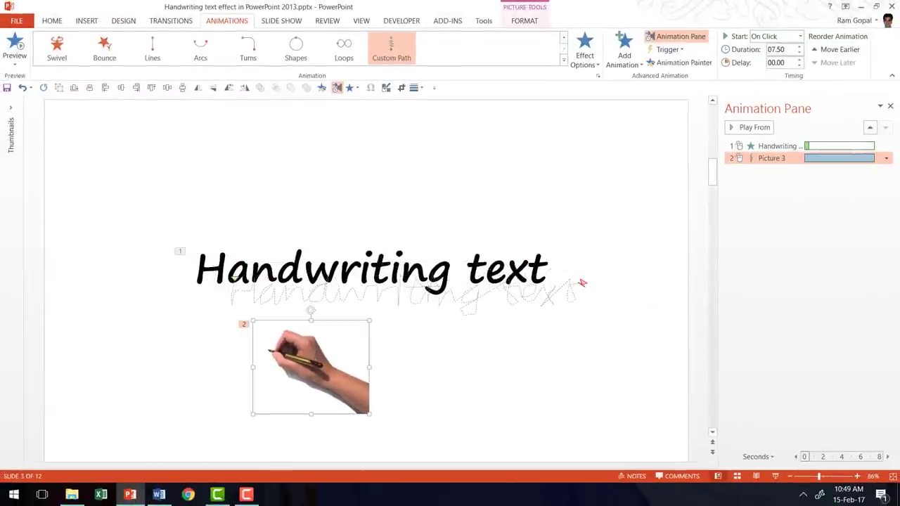
{"action": "left_click", "coordinate": [753, 159]}
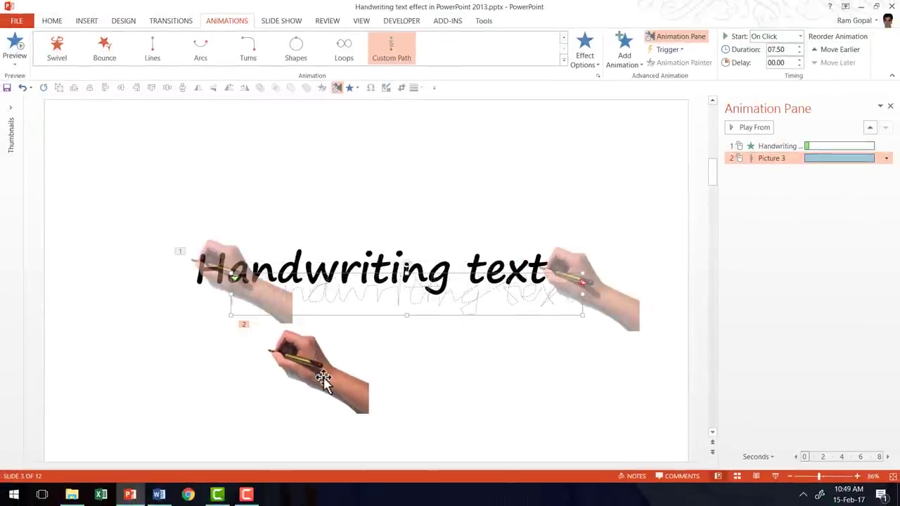
{"action": "left_click_drag", "start_coordinate": [324, 380], "coordinate": [335, 380]}
{"action": "key", "text": "ctrl+z"}
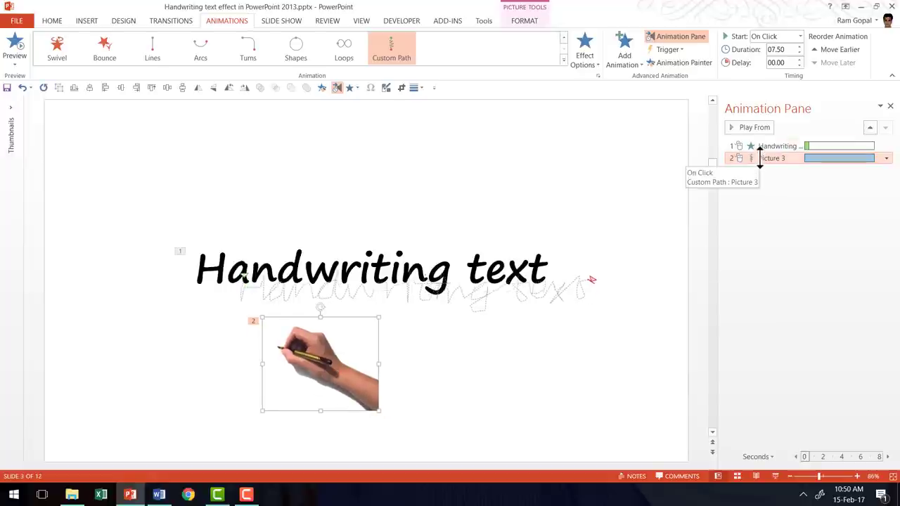
Set the hand's motion path to start With Previous, alongside the title's letter-by-letter Fade
{"action": "right_click", "coordinate": [318, 370]}
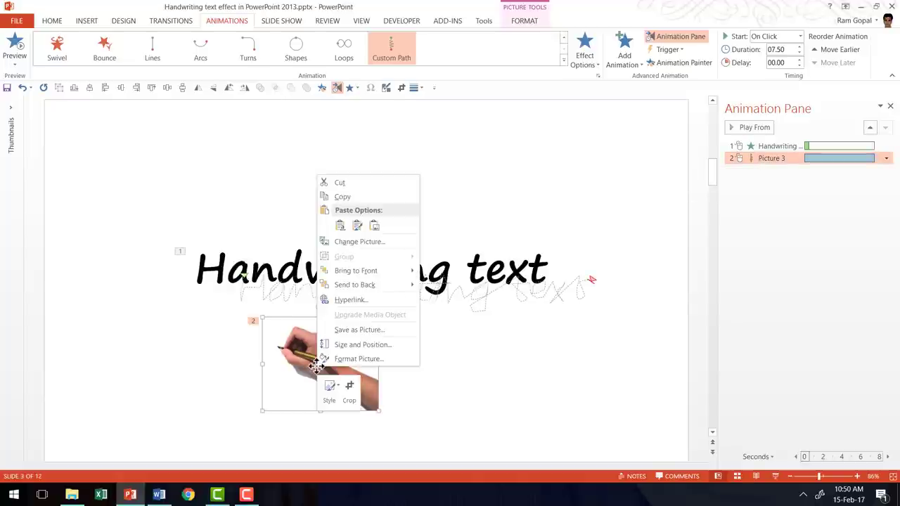
{"action": "left_click", "coordinate": [366, 284]}
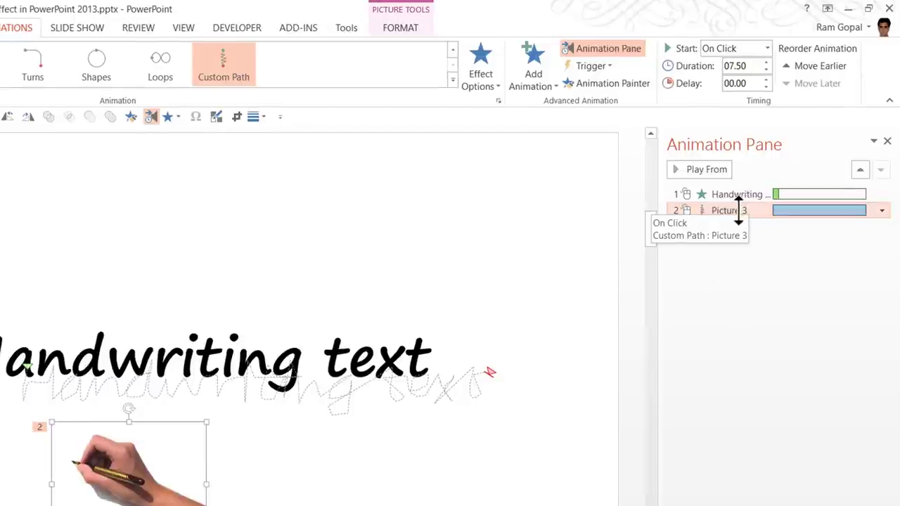
{"action": "left_click", "coordinate": [736, 210]}
{"action": "left_click", "coordinate": [732, 51]}
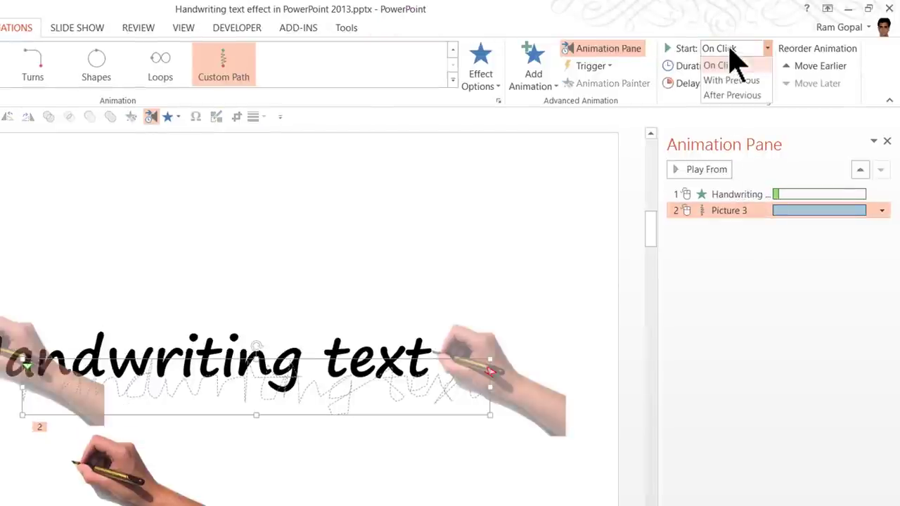
{"action": "left_click", "coordinate": [717, 81]}
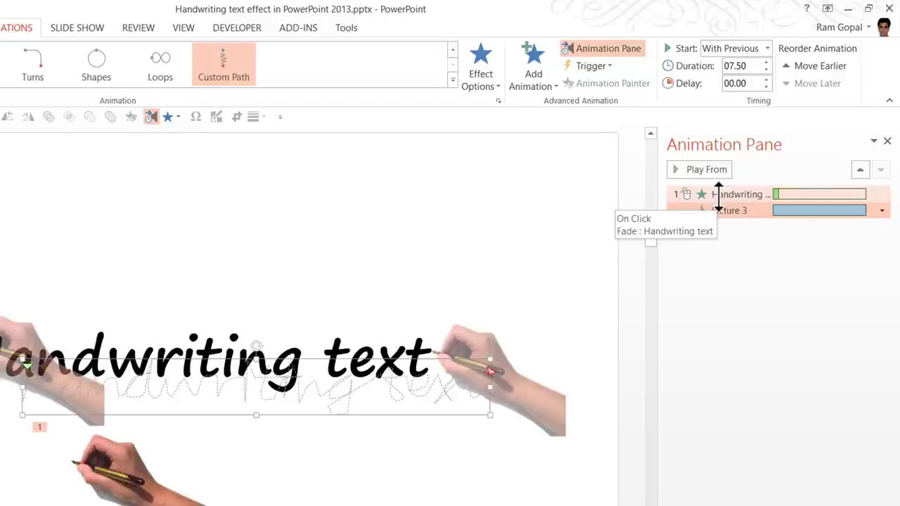
{"action": "left_click_drag", "start_coordinate": [718, 197], "coordinate": [665, 204]}
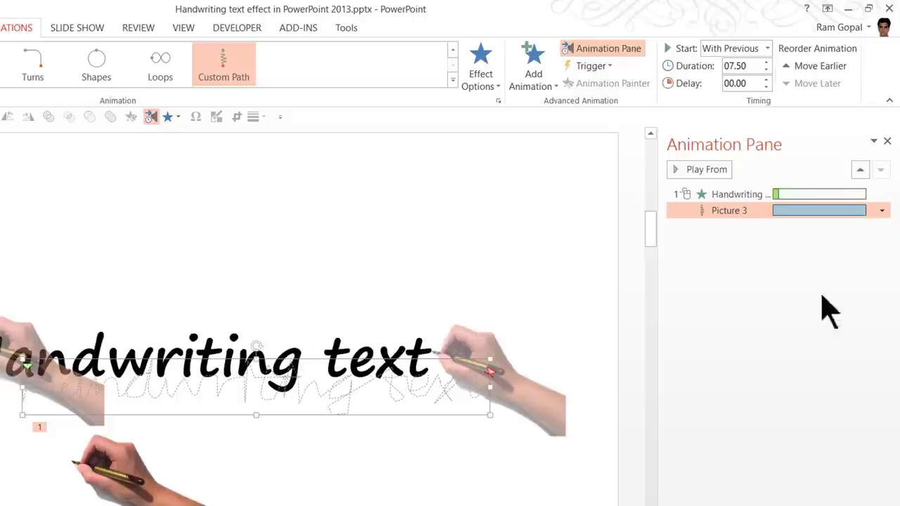
{"action": "left_click_drag", "start_coordinate": [739, 209], "coordinate": [742, 200]}
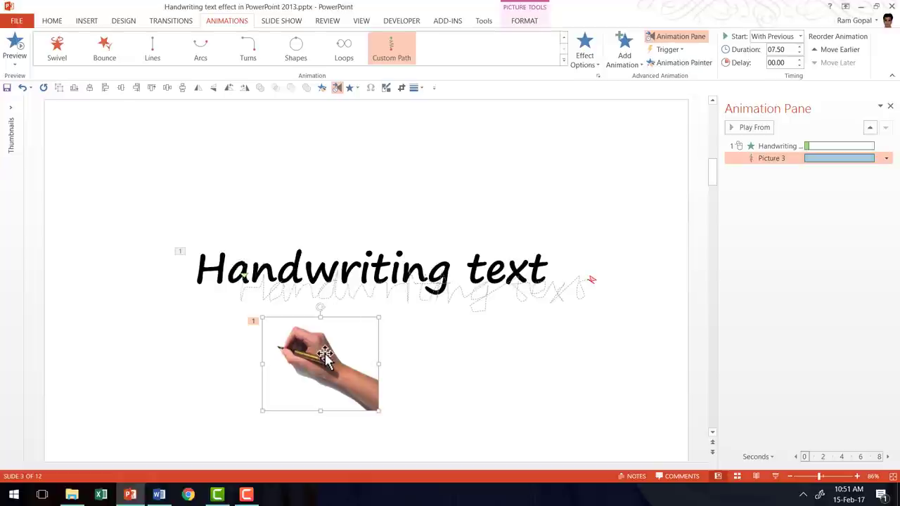
Add a Fly Out exit effect to the hand picture, starting After Previous
{"action": "left_click", "coordinate": [636, 60]}
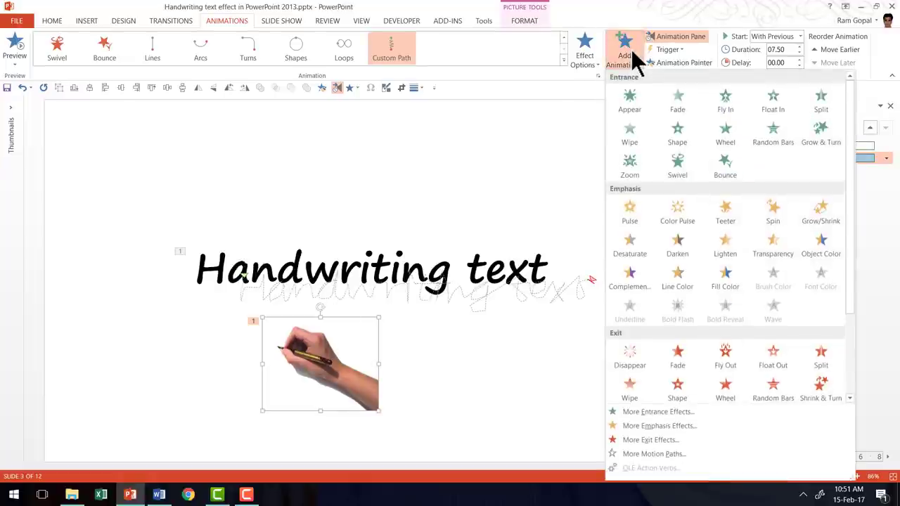
{"action": "left_click", "coordinate": [732, 353]}
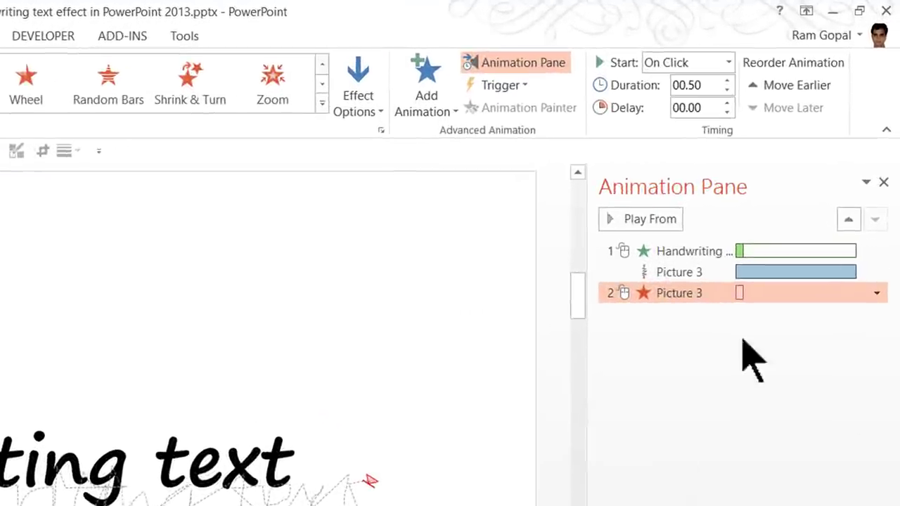
{"action": "left_click", "coordinate": [683, 64]}
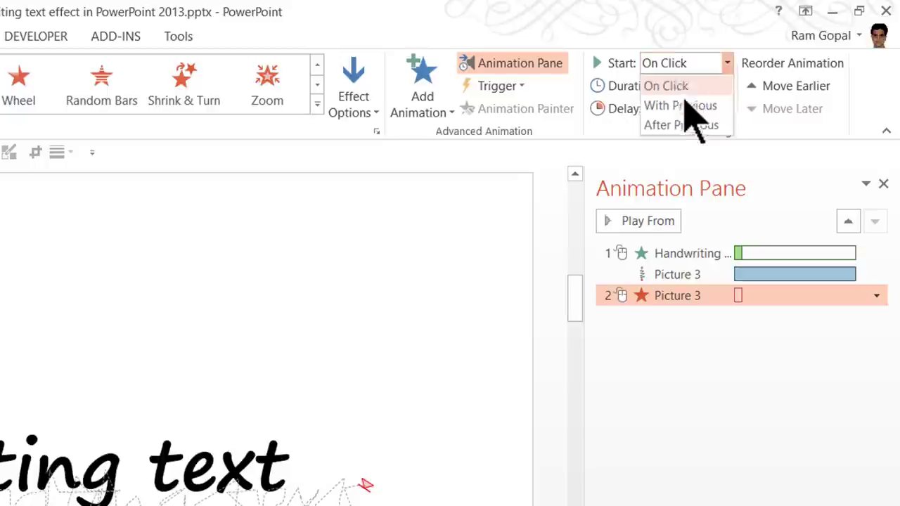
{"action": "left_click", "coordinate": [684, 125]}
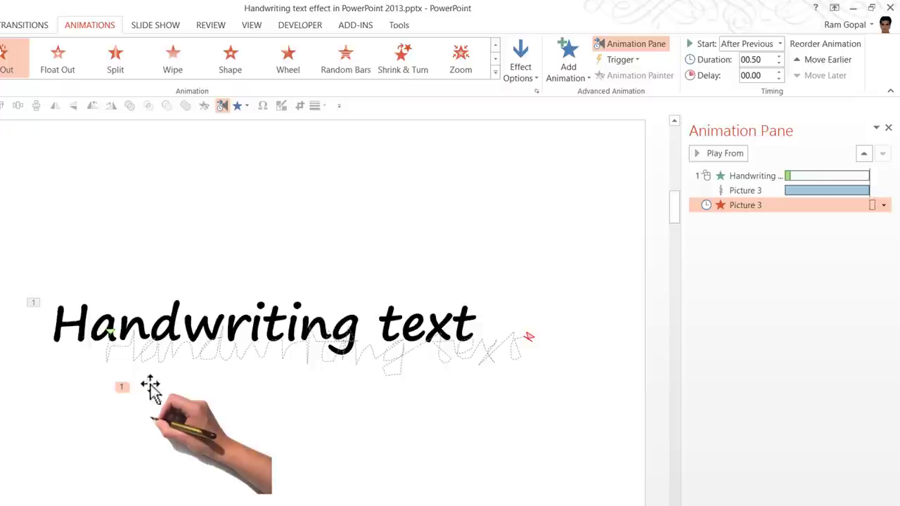
{"action": "left_click_drag", "start_coordinate": [745, 205], "coordinate": [735, 190]}
{"action": "left_click_drag", "start_coordinate": [743, 181], "coordinate": [749, 209]}
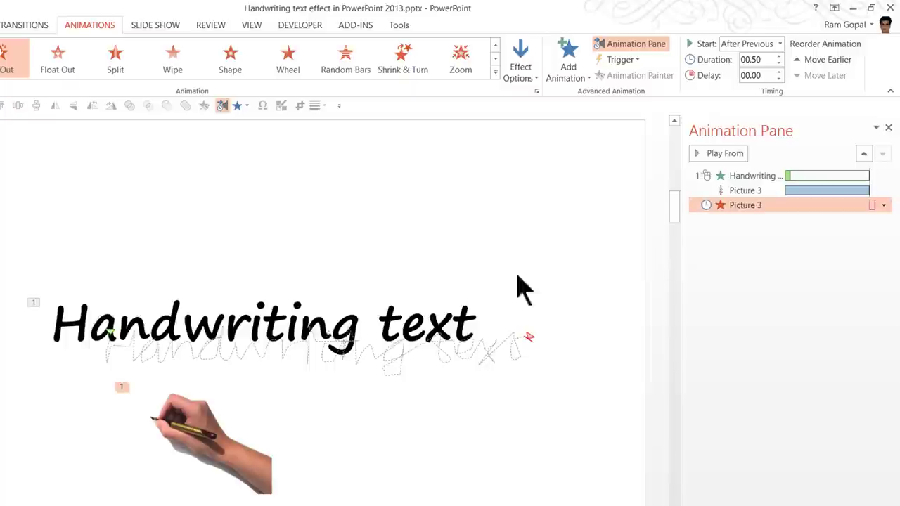